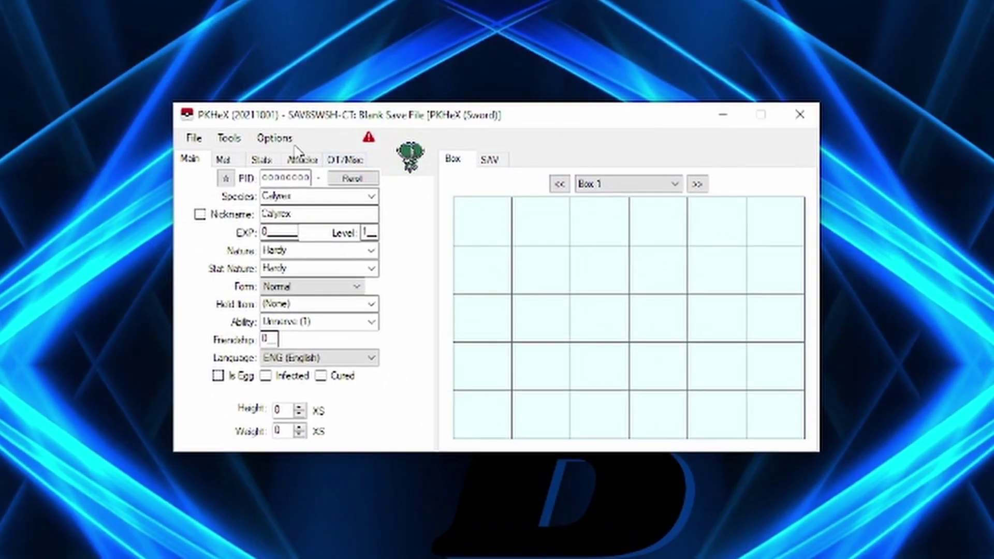
- Set the blank save version to Let's Go, Eevee! in the program settings and close the settings
left_click(275, 138)
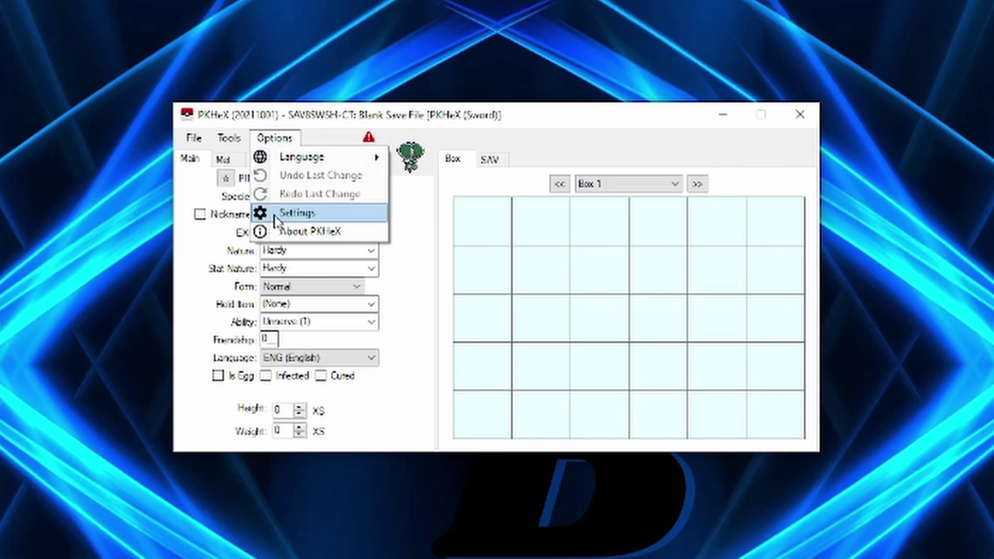
left_click(289, 213)
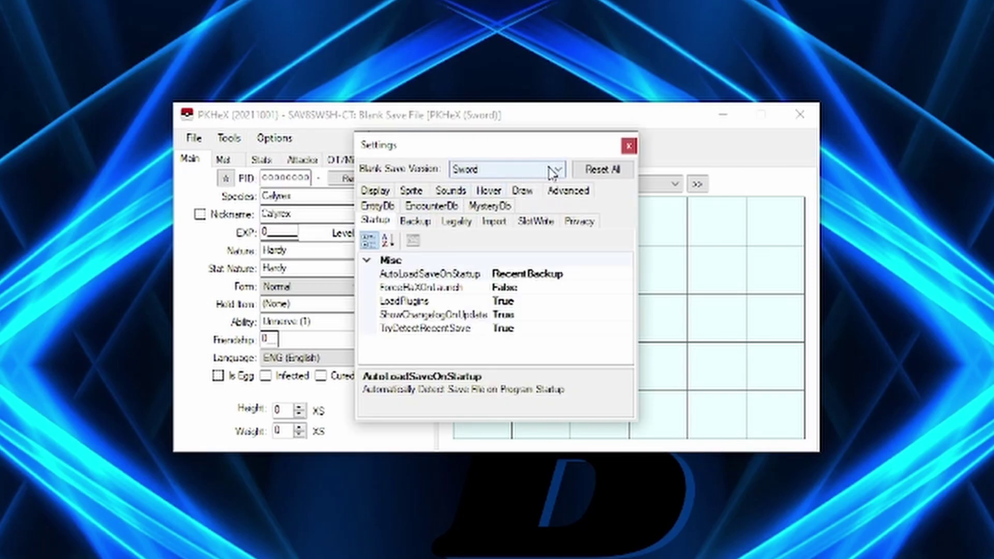
left_click(522, 170)
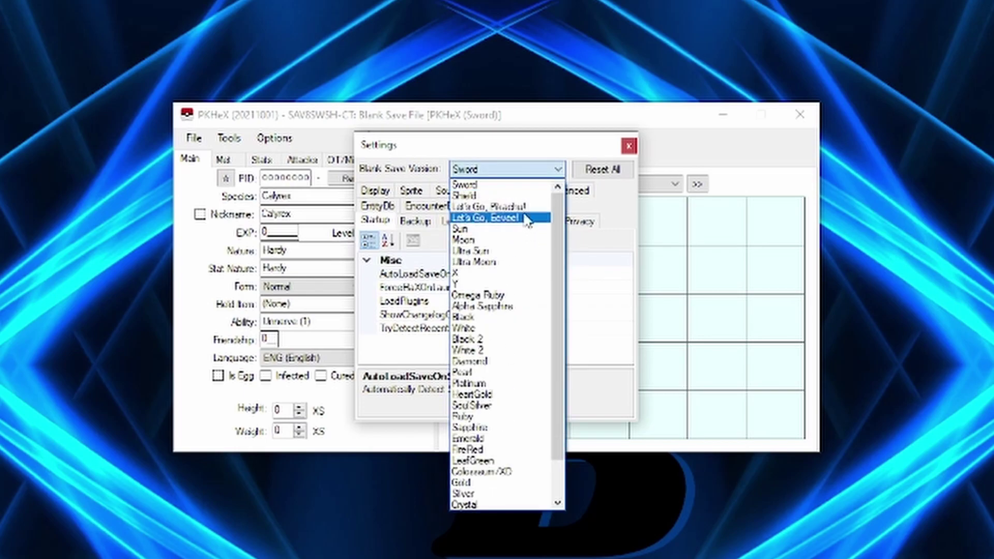
left_click(522, 218)
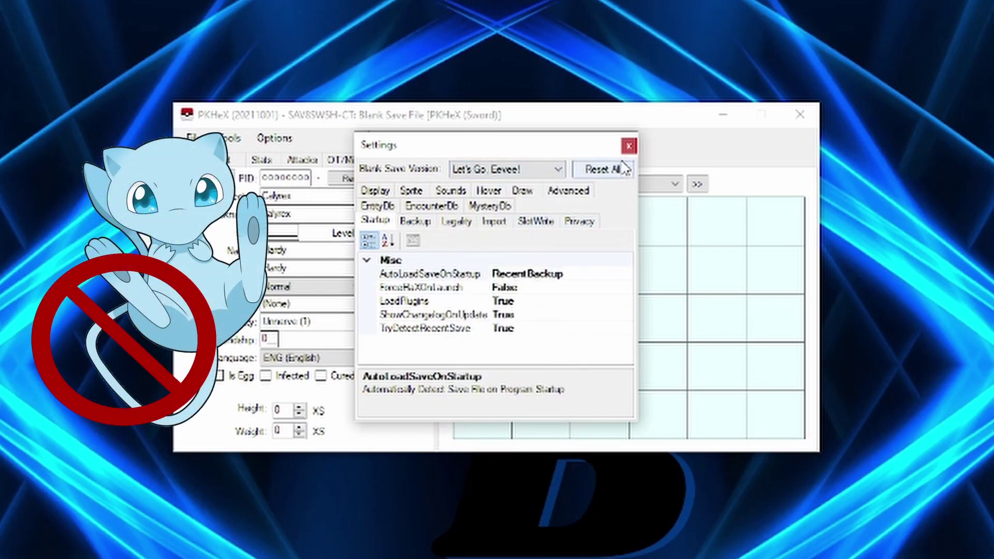
left_click(628, 146)
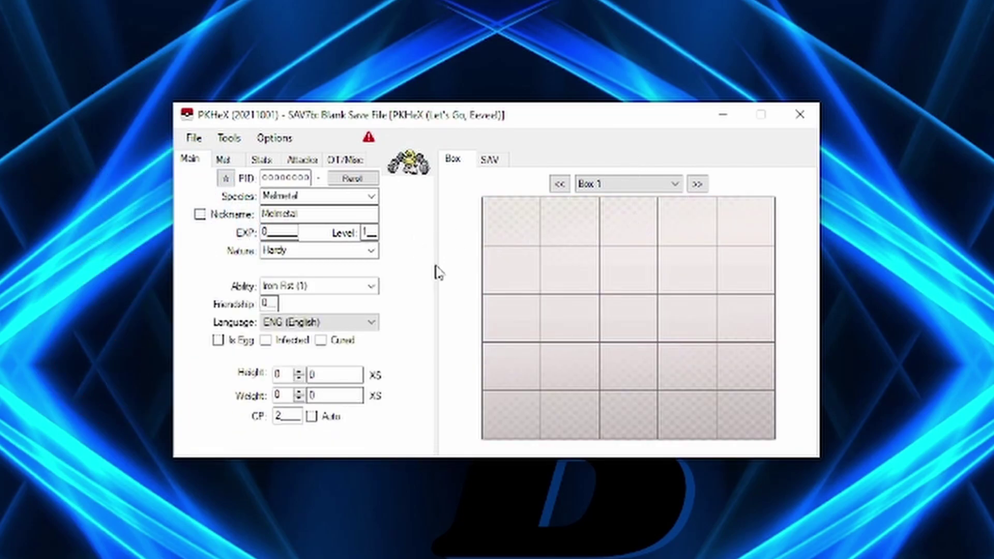
- Open the encounter database and arrange its window beside the main editor so both are fully usable
left_click(229, 138)
left_click(344, 115)
left_click_drag(348, 144, 185, 135)
left_click(98, 152)
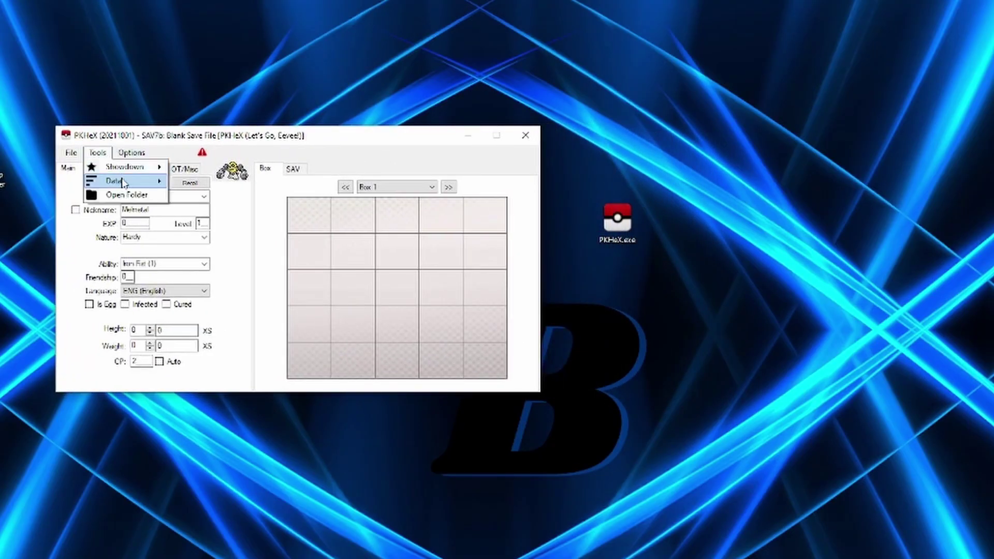
mouse_move(114, 180)
left_click(217, 268)
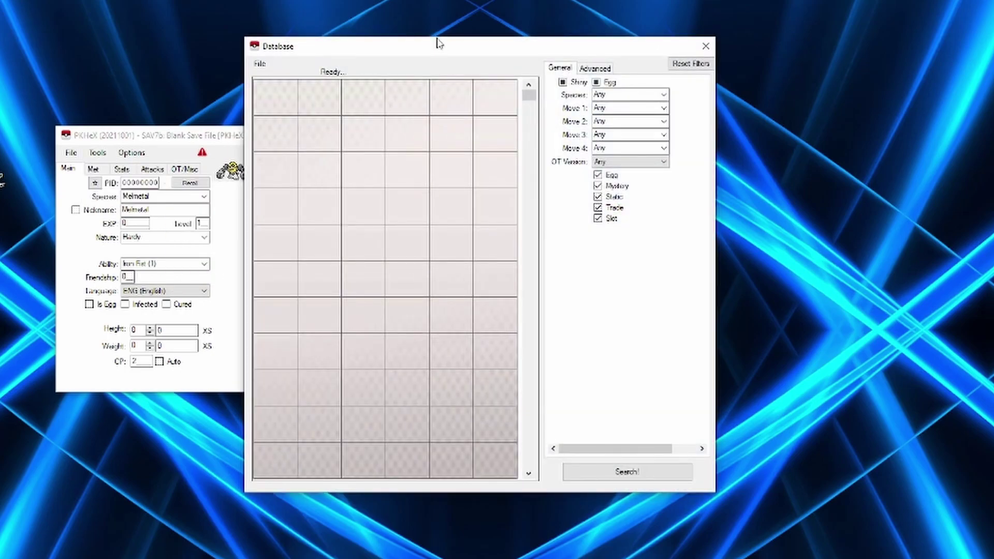
left_click_drag(437, 40, 716, 46)
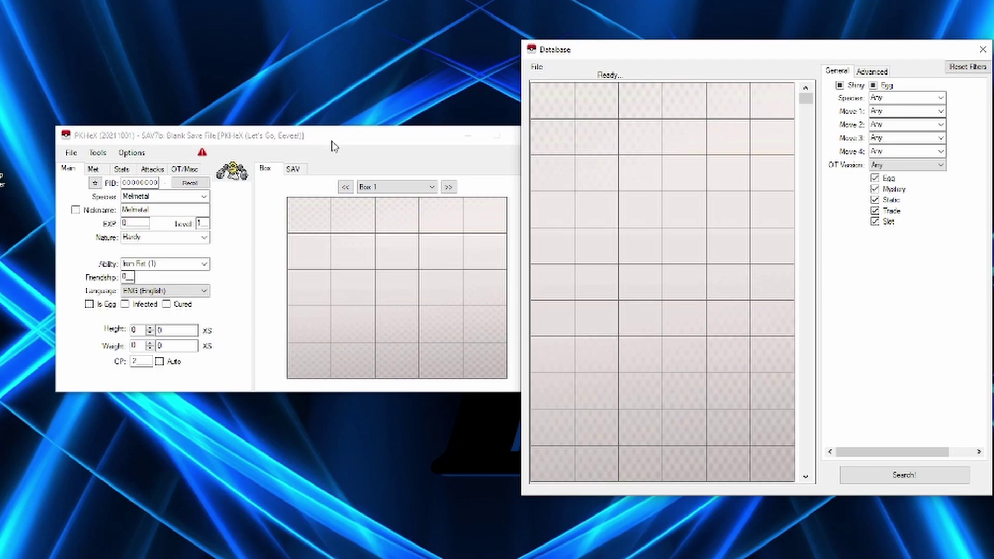
left_click_drag(331, 145, 269, 164)
left_click(889, 306)
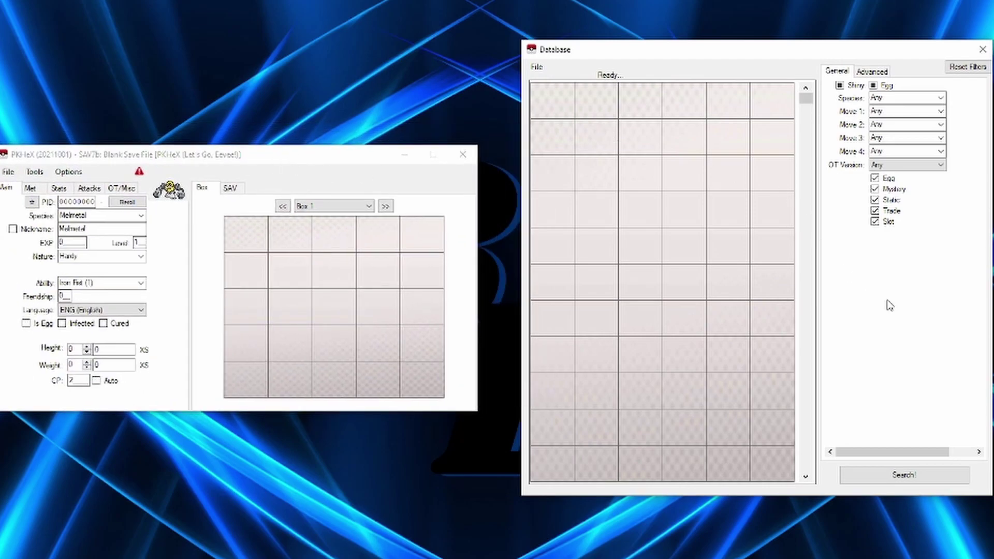
- Search the encounter database for the species Parasect
left_click(940, 99)
left_click(909, 98)
type("paras")
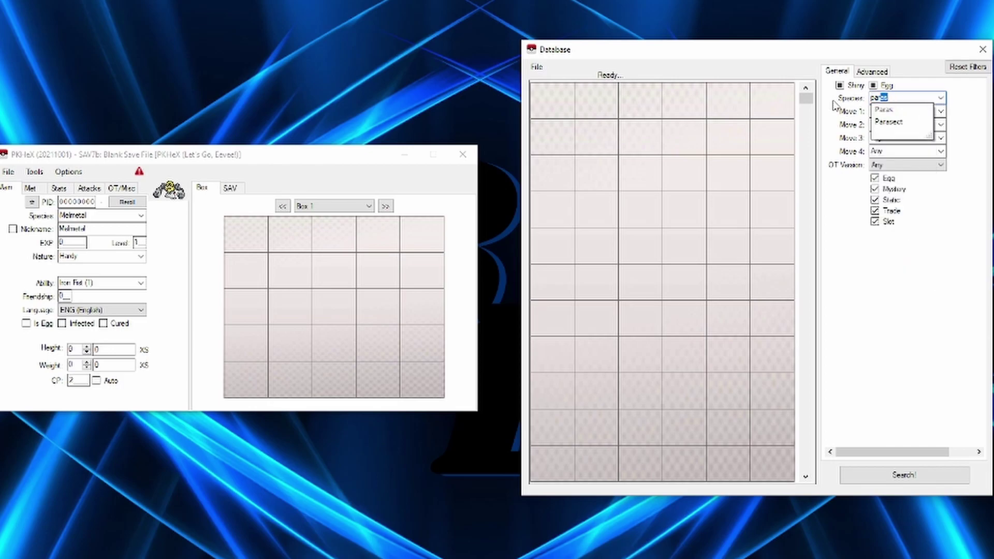
left_click(894, 123)
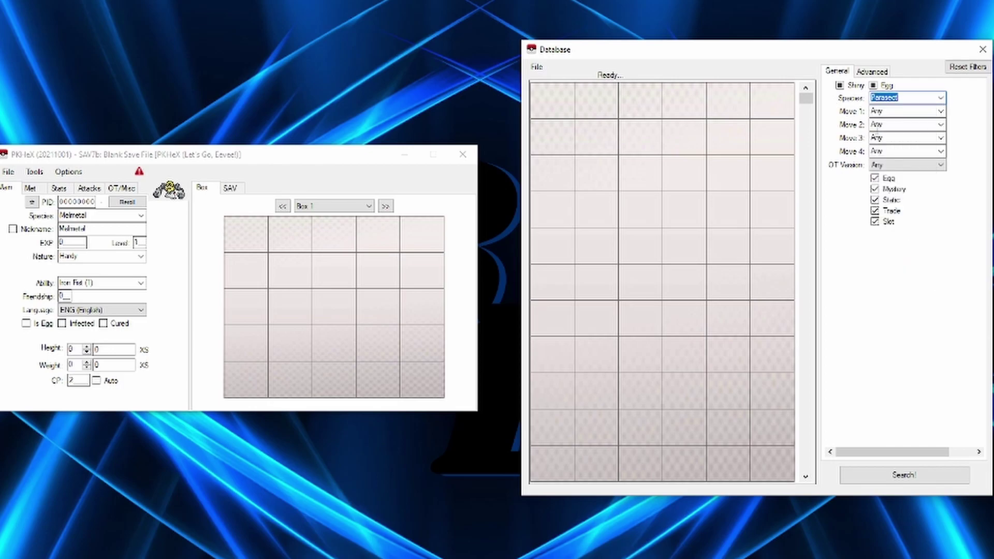
left_click(908, 473)
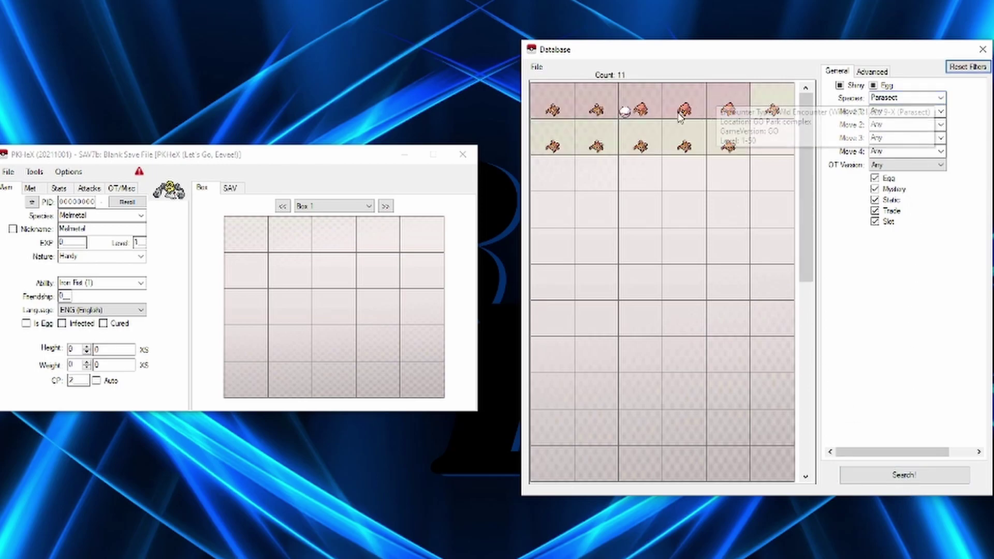
- Load the wild Paras encounter from Mt. Moon (game version GP) into the editor and close the database
mouse_move(679, 148)
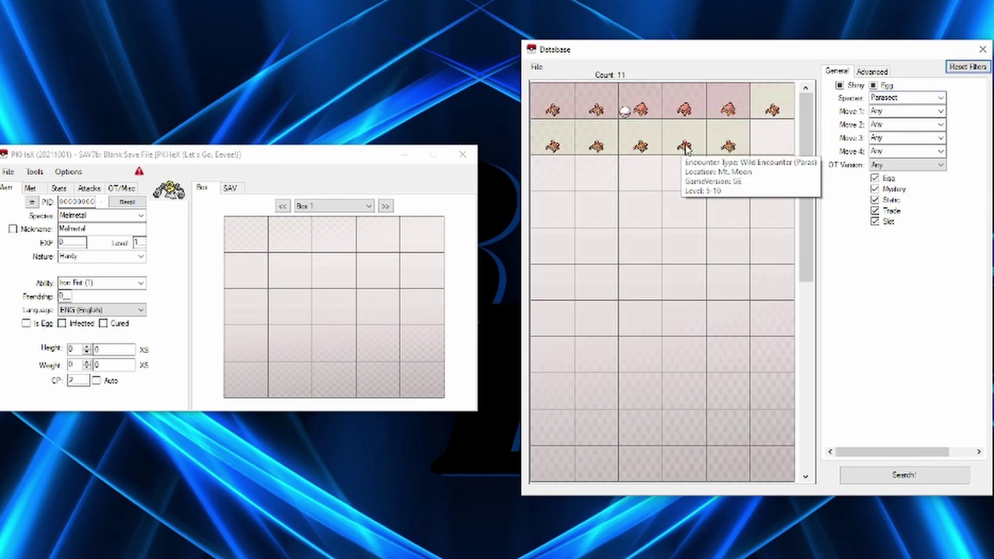
mouse_move(731, 113)
mouse_move(776, 110)
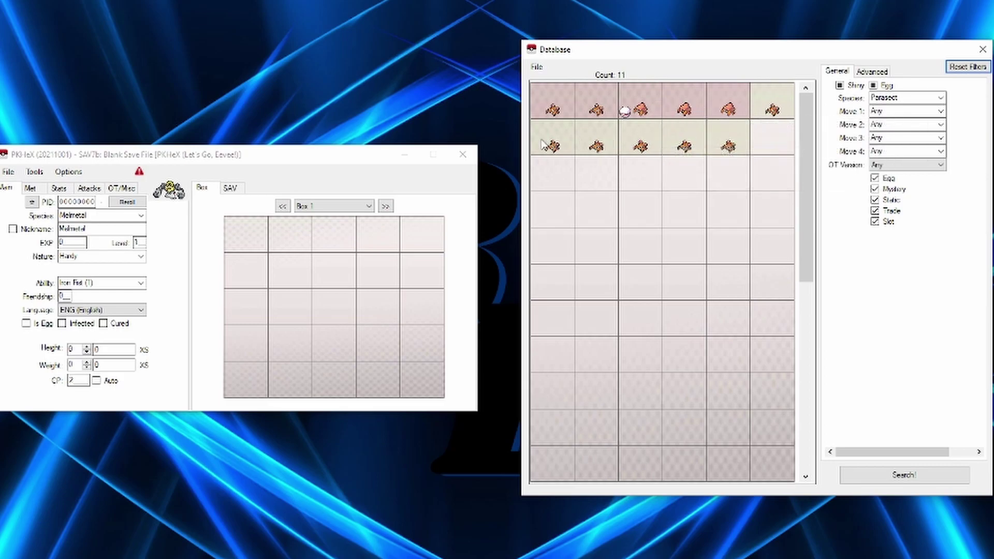
mouse_move(545, 146)
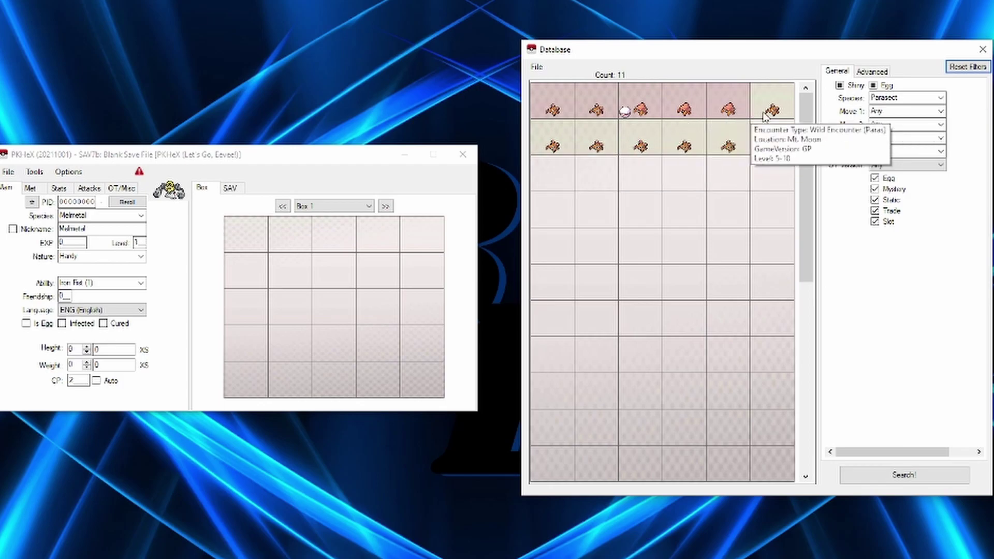
right_click(781, 113)
left_click(791, 117)
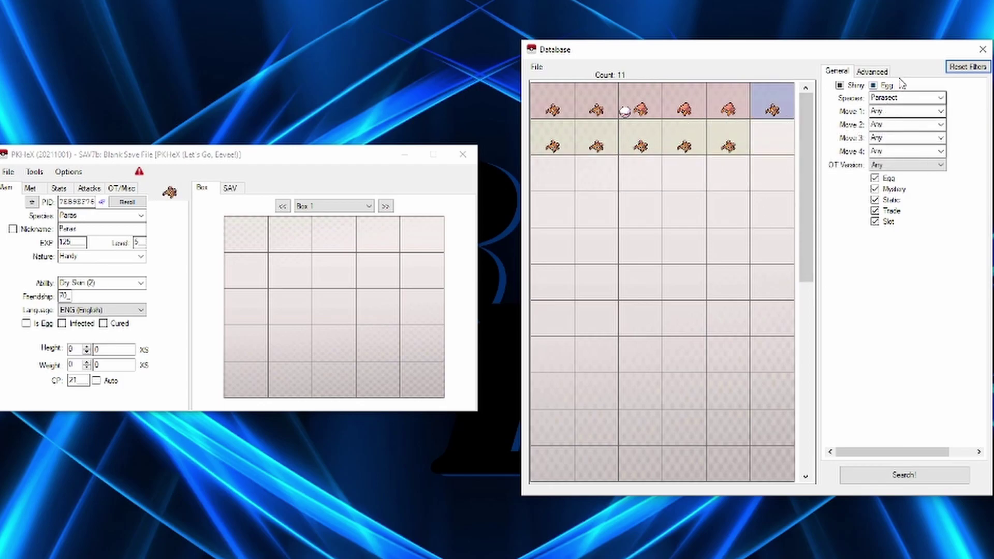
left_click(982, 49)
left_click_drag(362, 153, 396, 154)
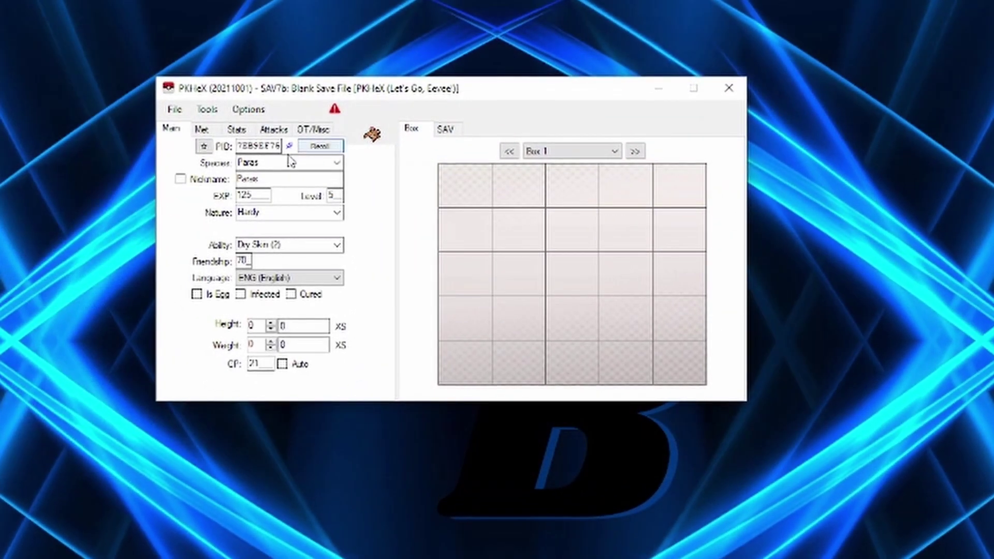
- Make the Paras shiny and set its ability to Effect Spore (1)
left_click(203, 147)
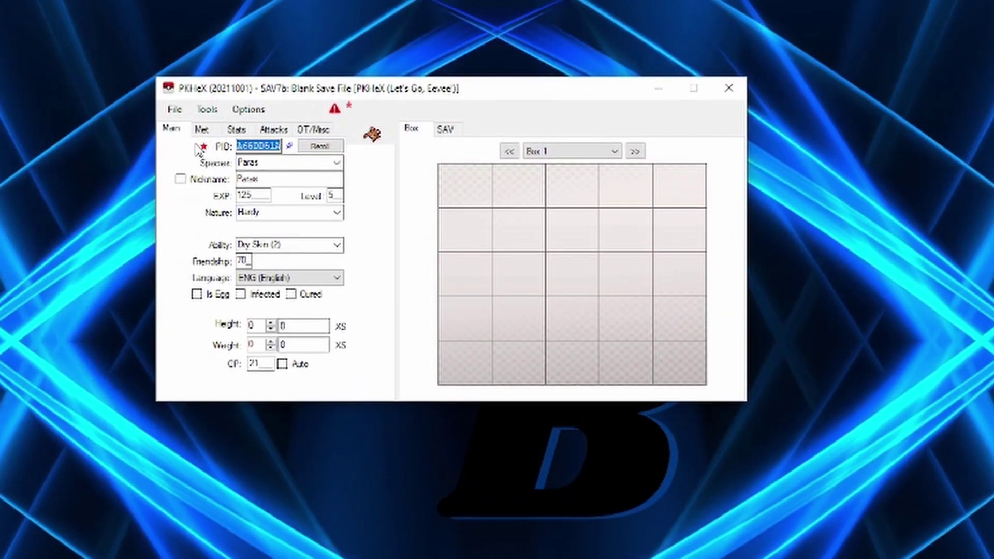
left_click(337, 245)
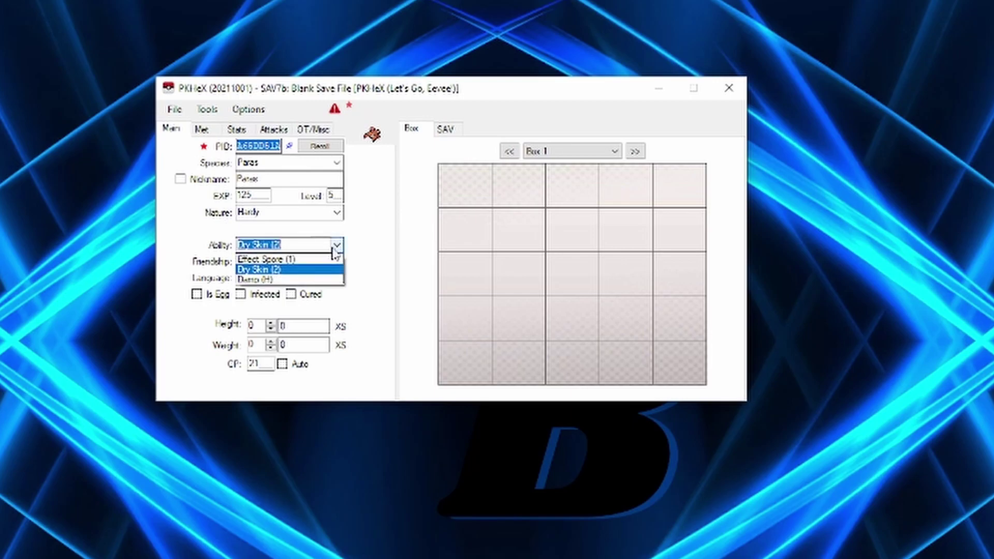
left_click(303, 261)
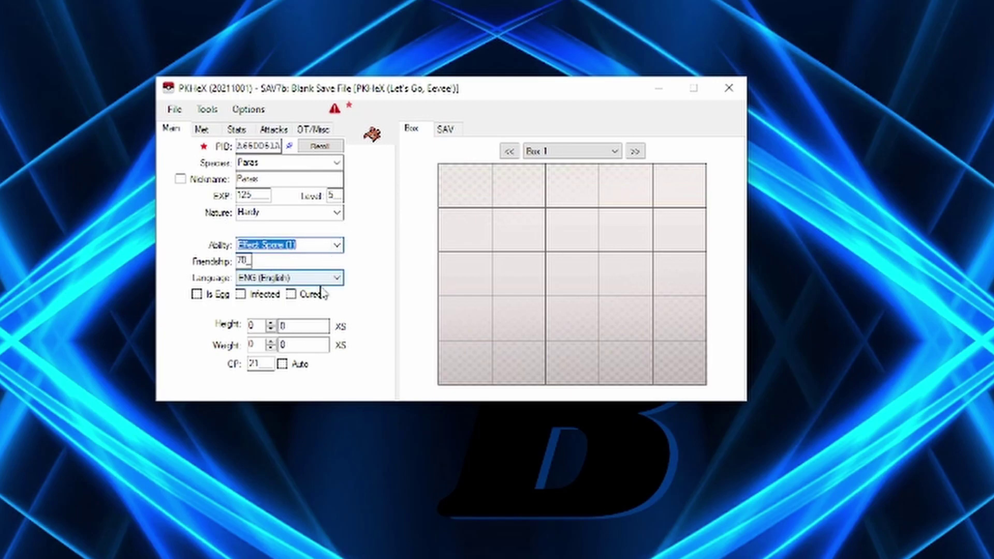
- Turn on automatic CP calculation for the Paras and set its nature to Adamant
left_click(283, 364)
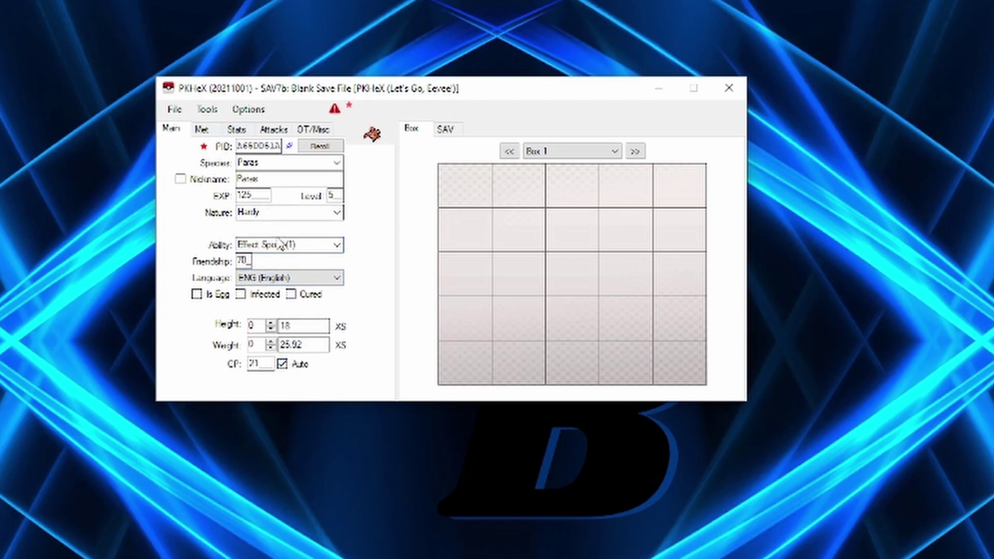
left_click(337, 212)
left_click(299, 234)
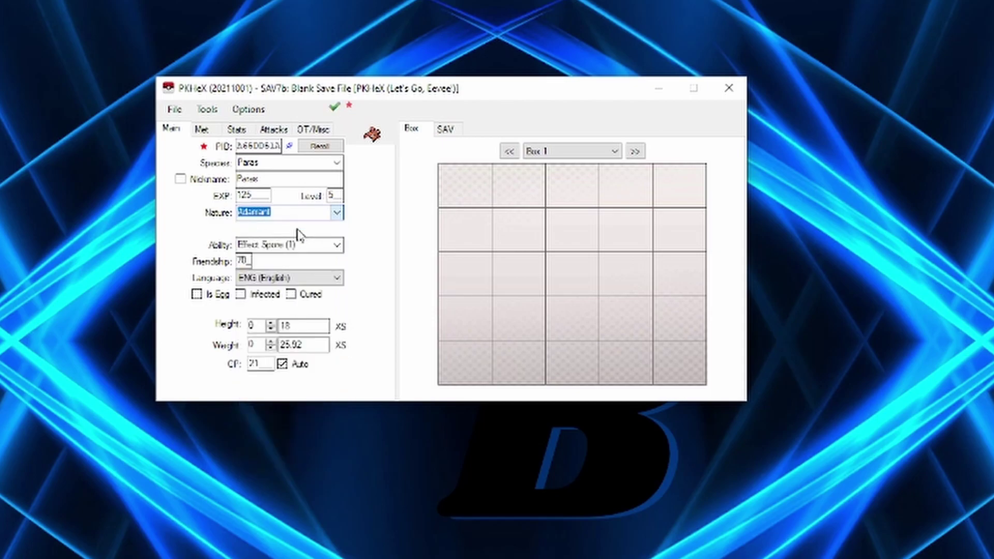
- Choose the origin game in the Paras's met information
left_click(204, 131)
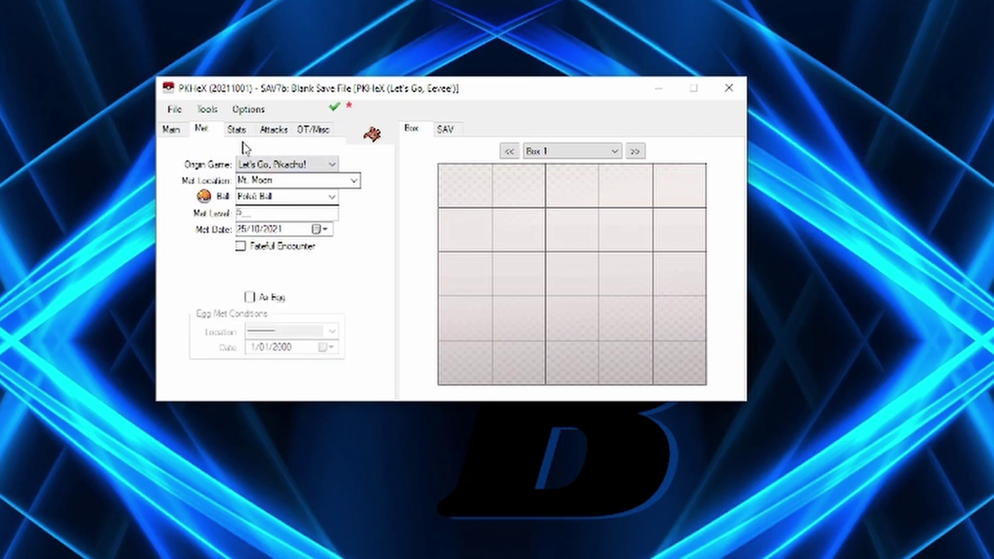
left_click(328, 166)
left_click(305, 188)
- Set the Paras's IVs to 31 in HP, Atk, Def, SpD and Spe, and to 0 in SpA
left_click(249, 136)
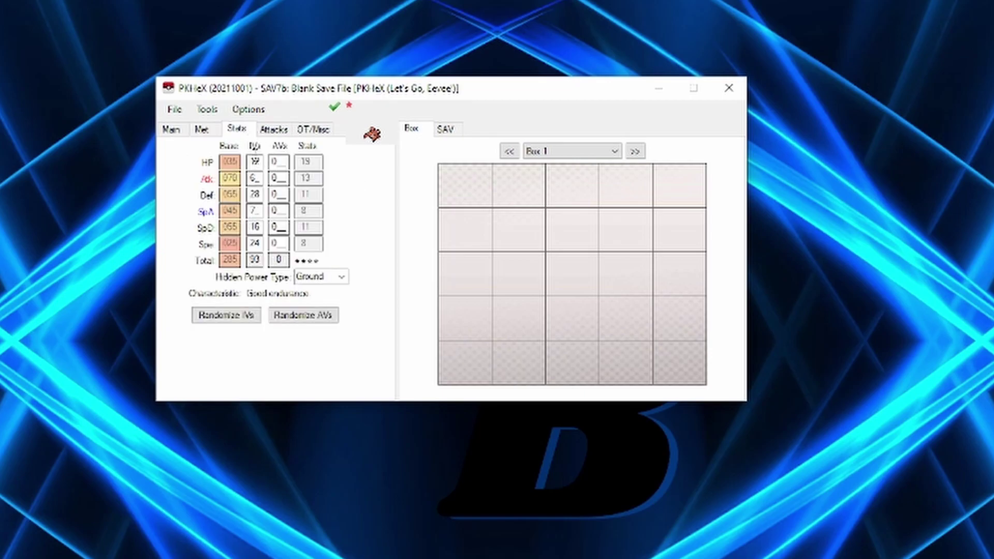
type("31")
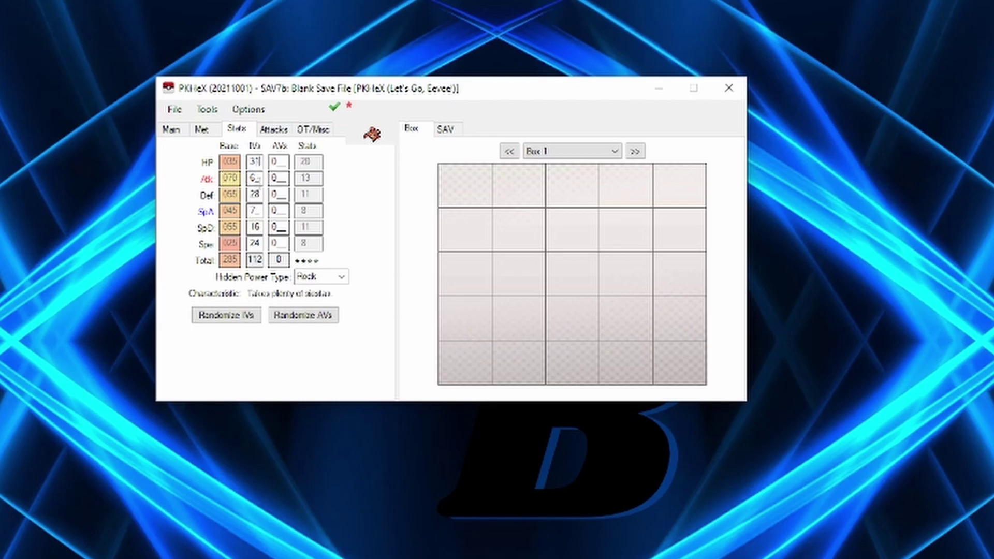
double_click(255, 179)
type("3131")
key("Tab")
type("0")
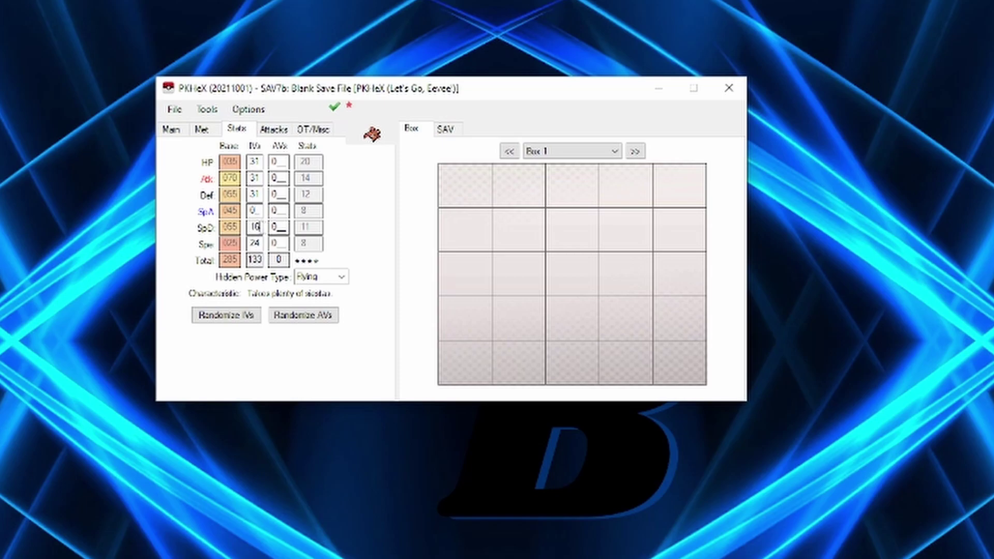
type("31")
key("Tab")
type("31")
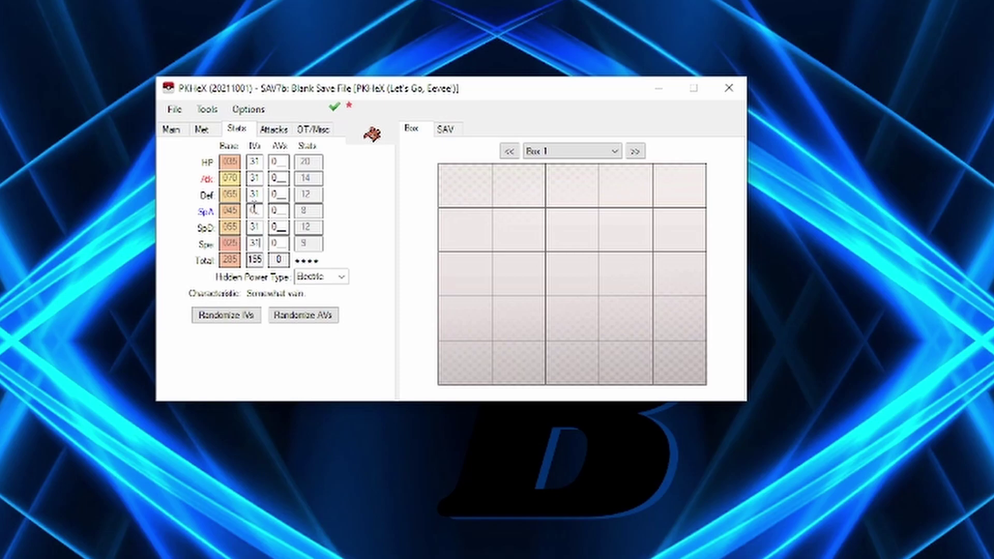
- Set the Paras's AVs to 200 in all six stats
type("200")
key("Tab")
type("200200")
key("Tab")
type("200")
key("Tab")
type("200")
key("Tab")
type("200")
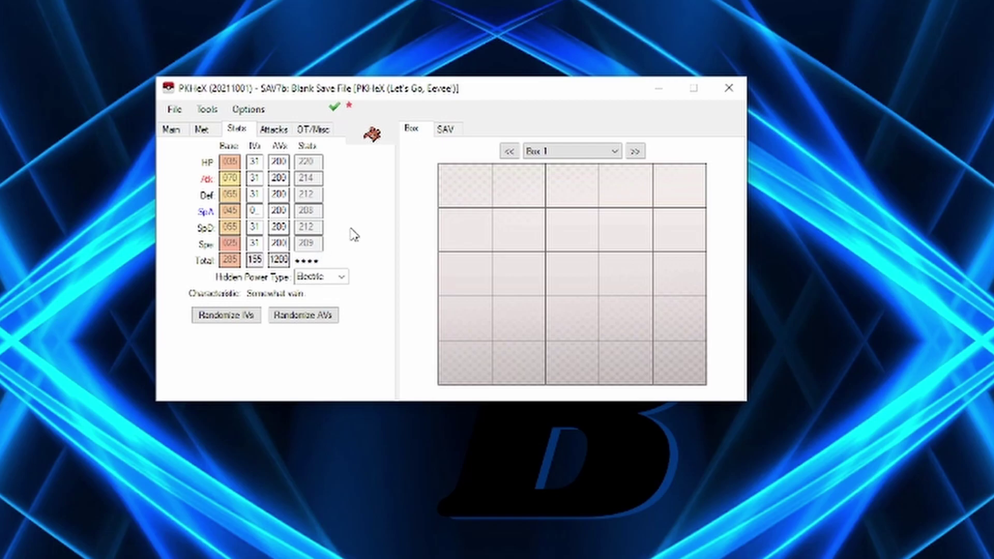
- Set the Paras's empty fourth current move to X-Scissor
left_click(273, 130)
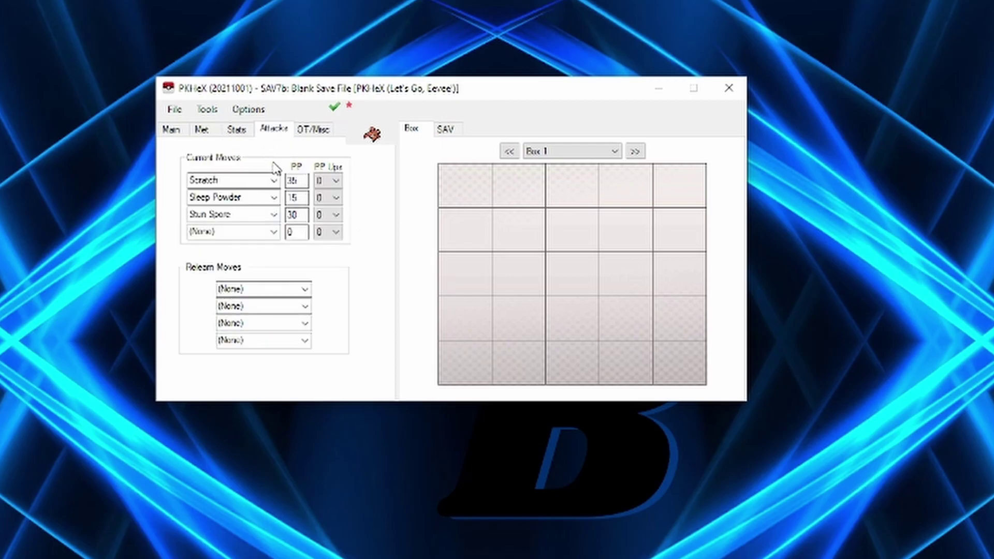
left_click(273, 231)
scroll(213, 412, "up", 8)
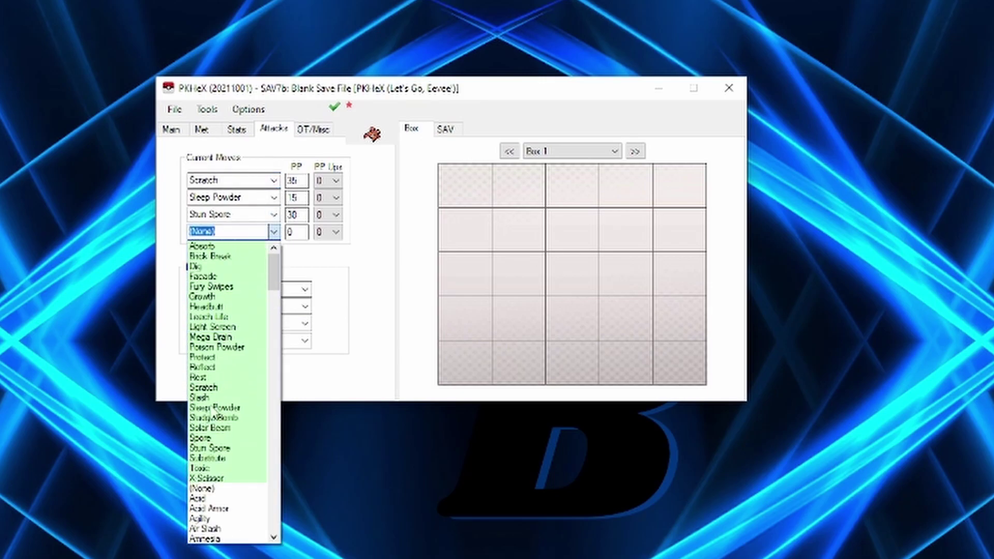
left_click(201, 478)
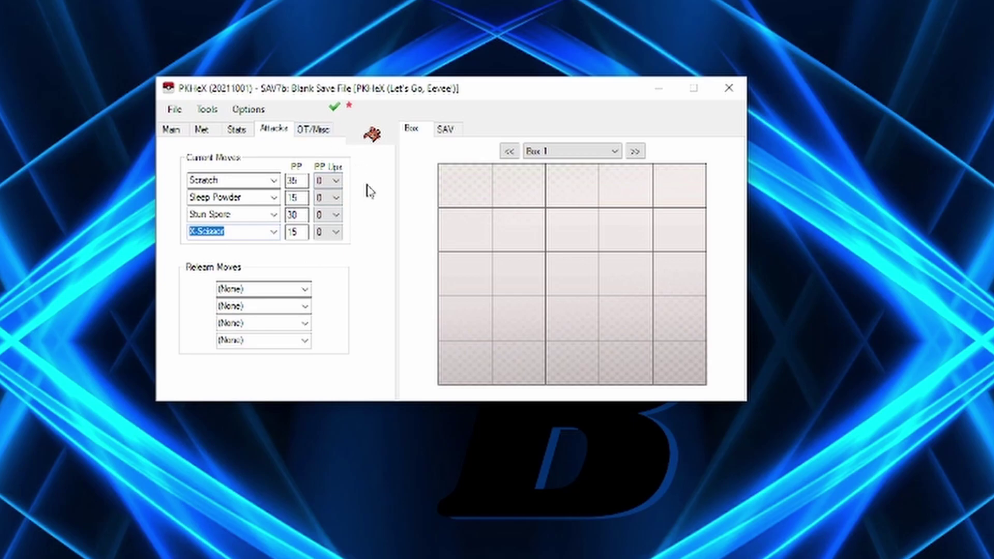
- Replace the original trainer's name and the trainer ID (TID) in the Paras's trainer information
left_click(318, 130)
left_click_drag(296, 186, 199, 194)
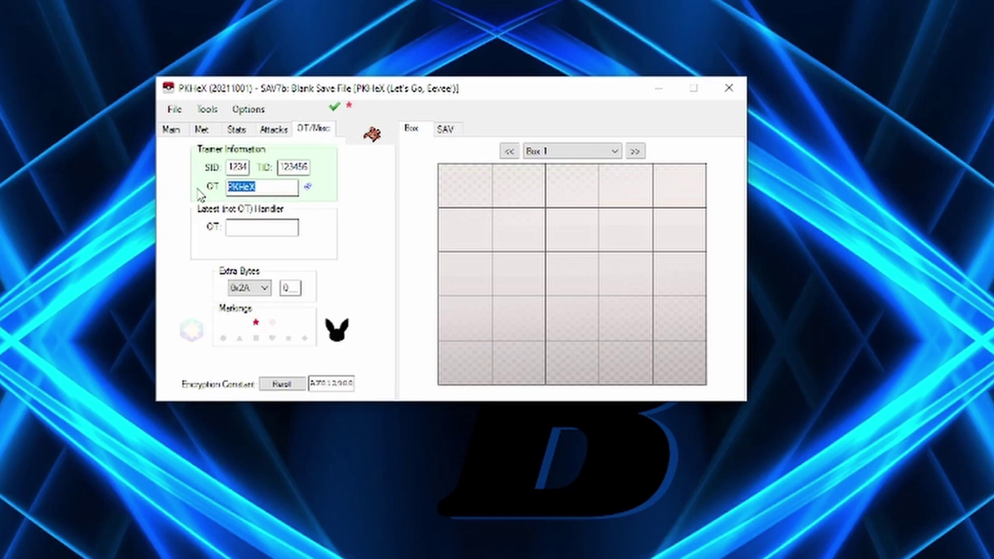
type("Athan")
double_click(300, 167)
type("504385")
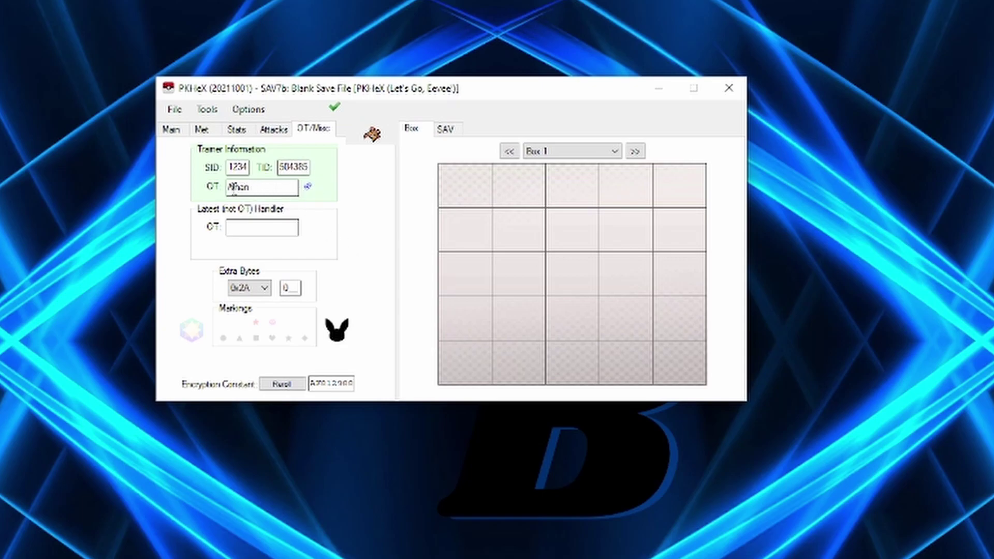
- Return to the Paras's main data and run the legality check on it
left_click(172, 129)
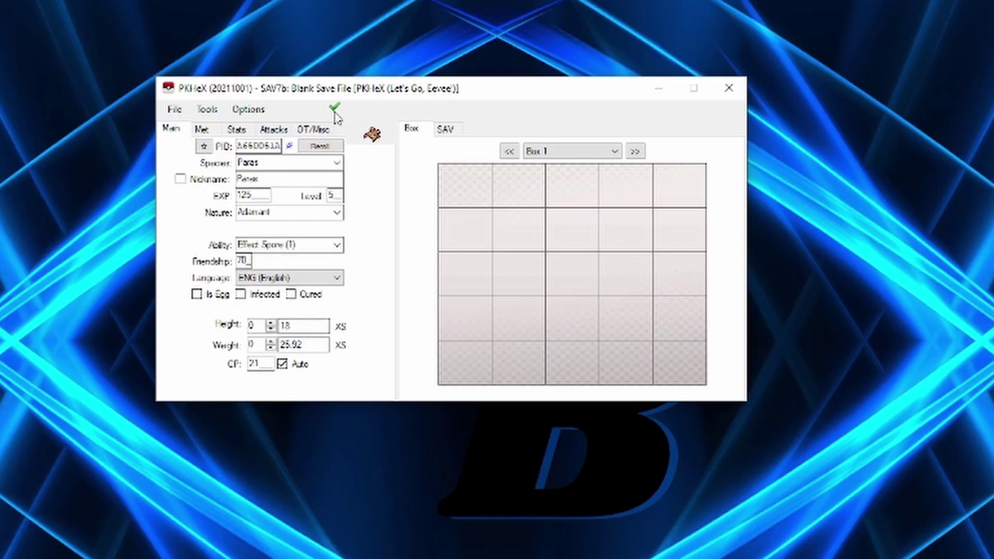
left_click(335, 108)
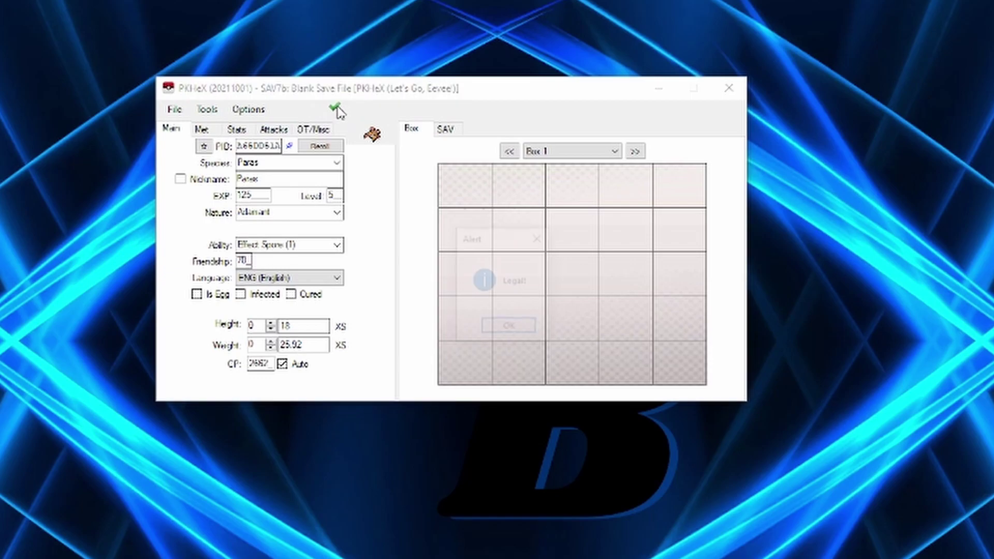
- Close the legality result and save the Paras as a decrypted PKM (.pb7) file in the Downloads folder
left_click(510, 327)
left_click(175, 109)
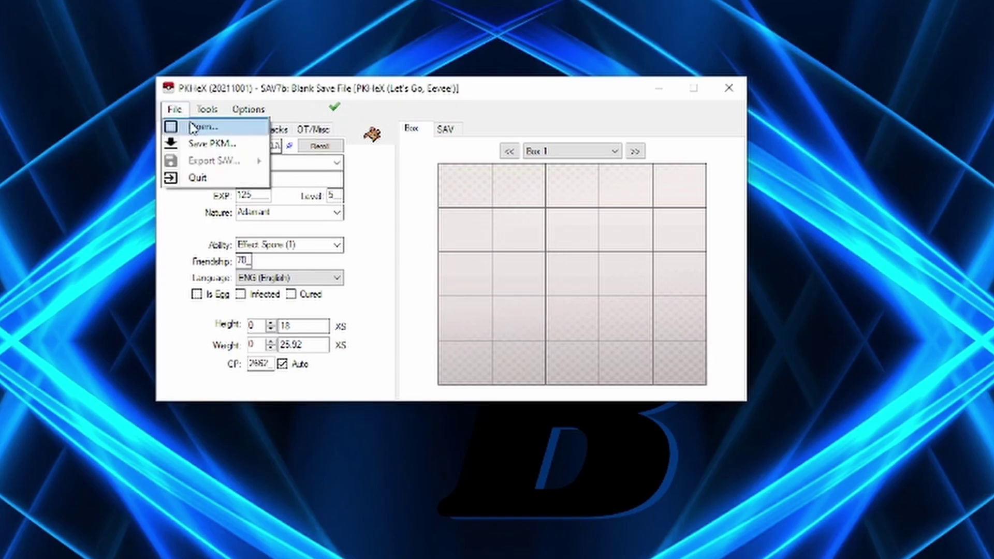
left_click(209, 143)
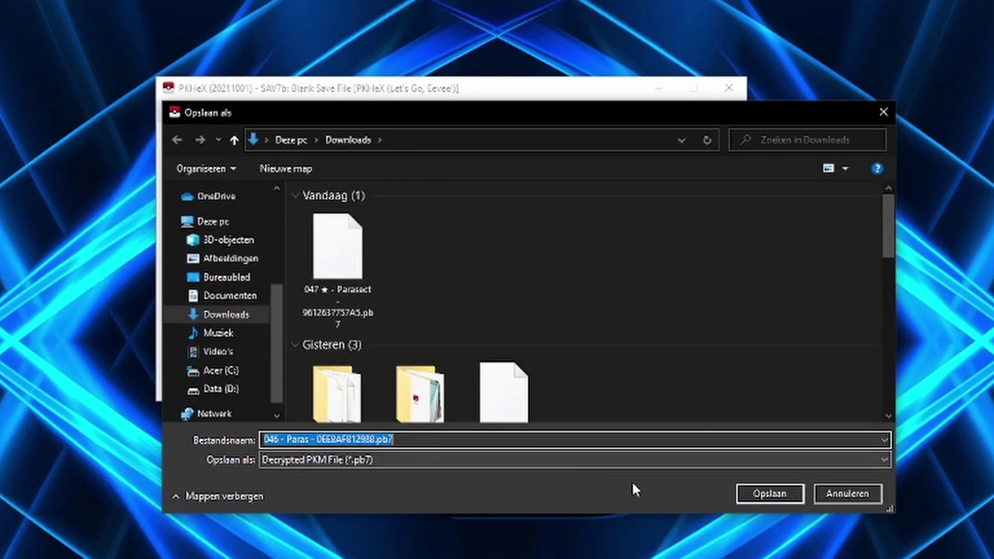
left_click(752, 496)
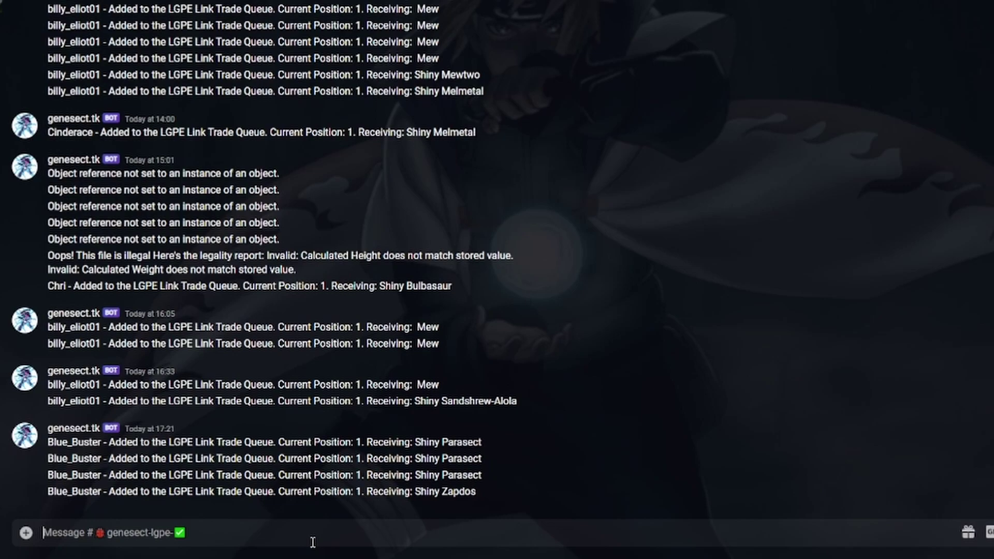
type("+trade")
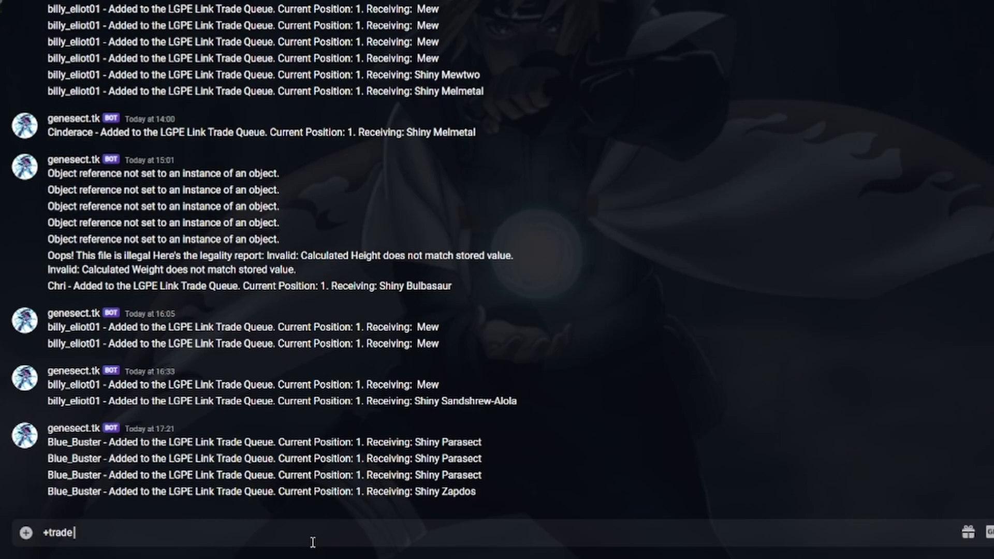
left_click(25, 538)
left_click(46, 448)
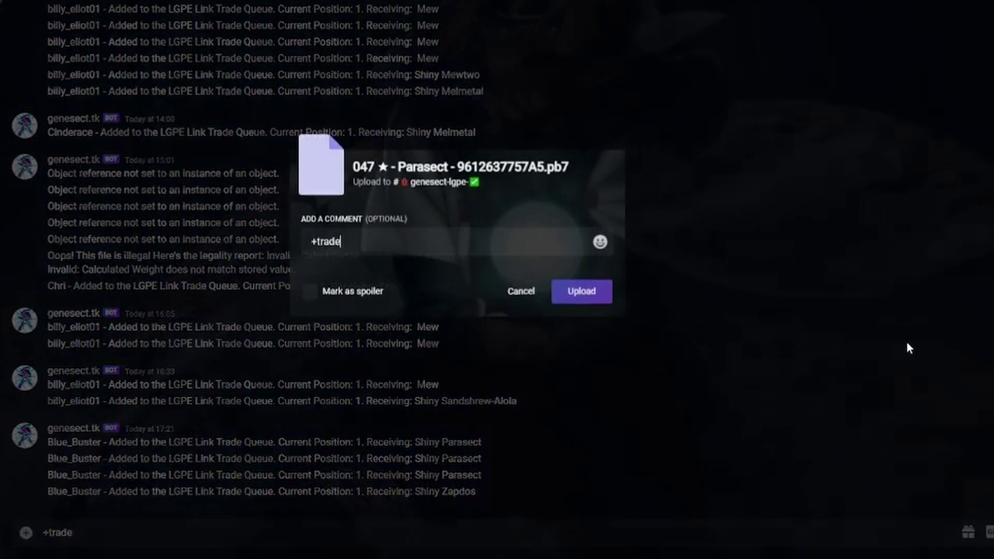
left_click(585, 293)
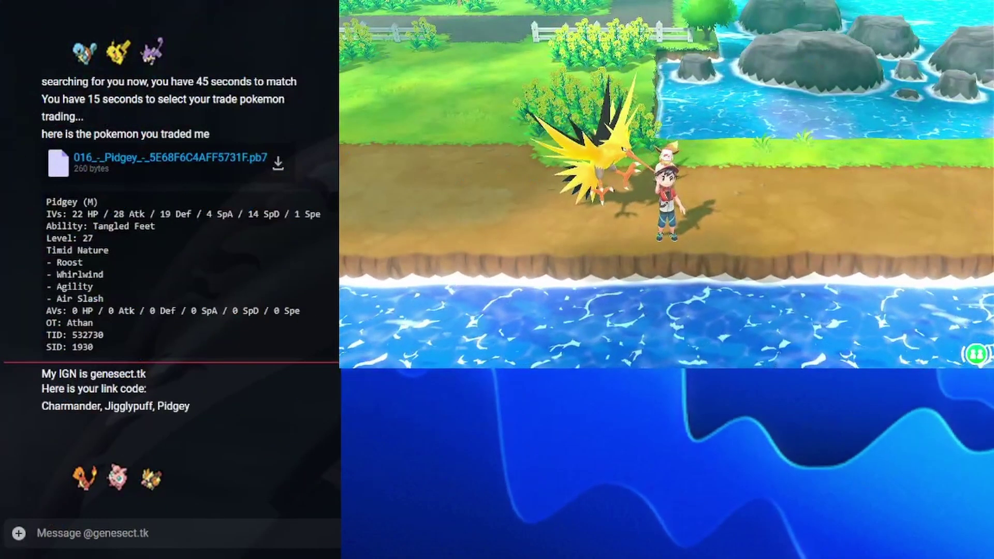
- Switch to Pokémon: Let's Go, Eevee! and start a Link Trade with a faraway player over the internet
key("x")
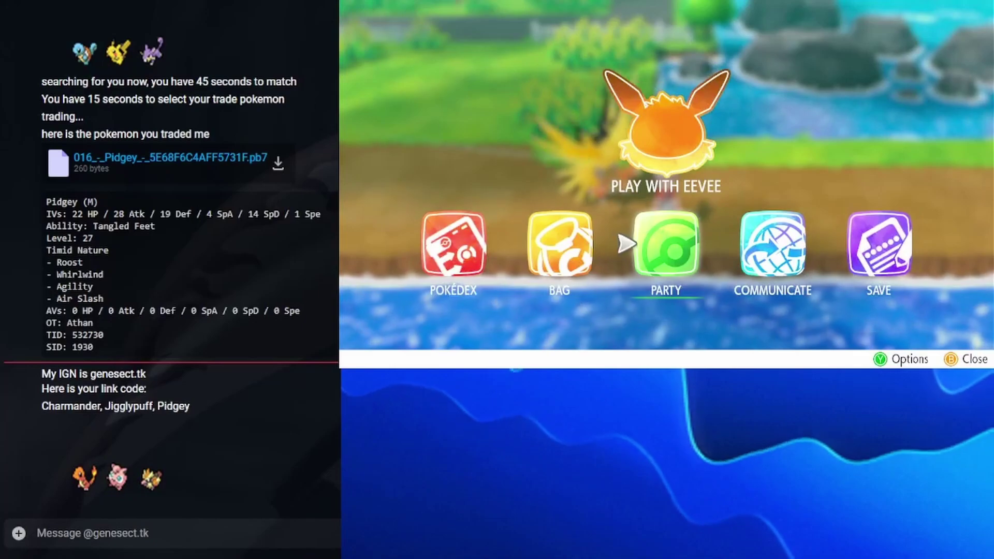
key("a")
key("a")
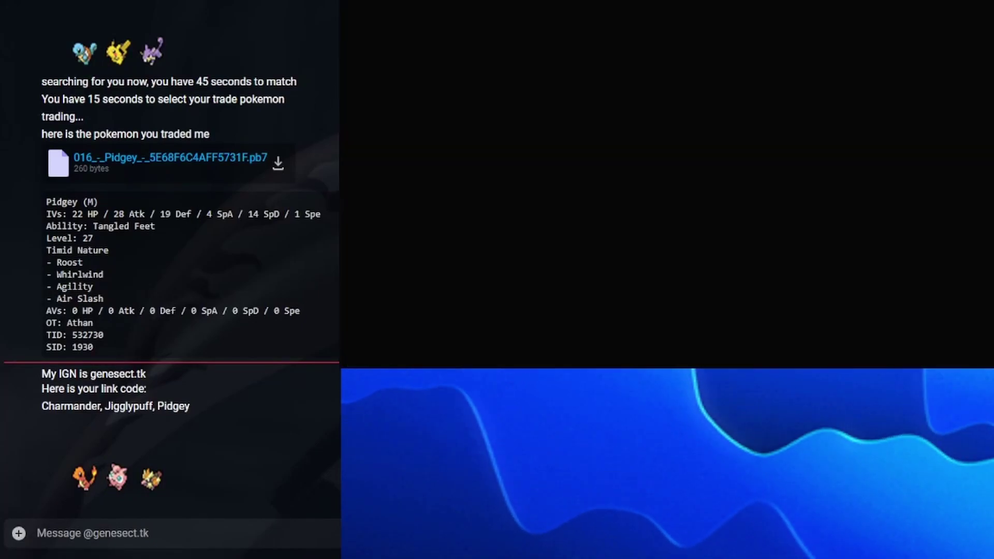
key("Down")
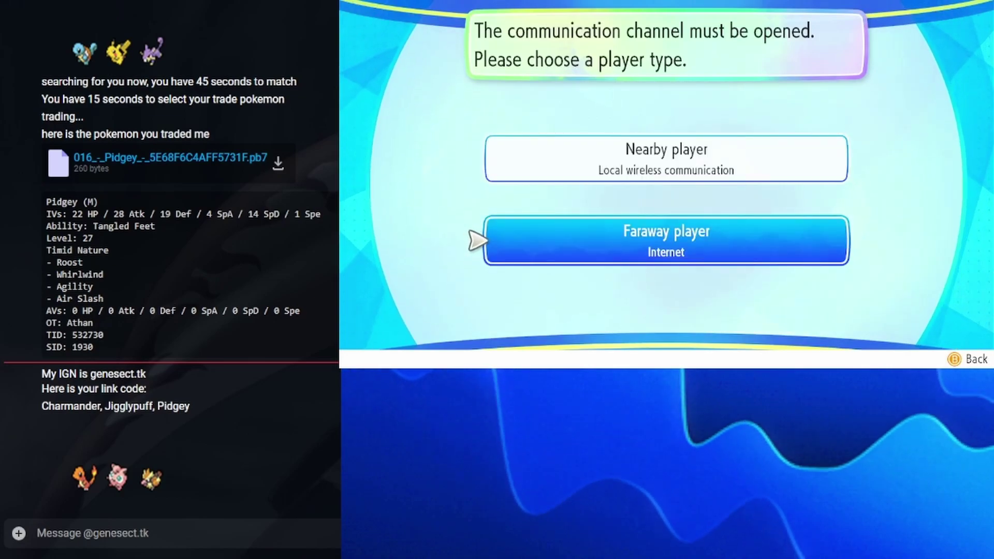
key("a")
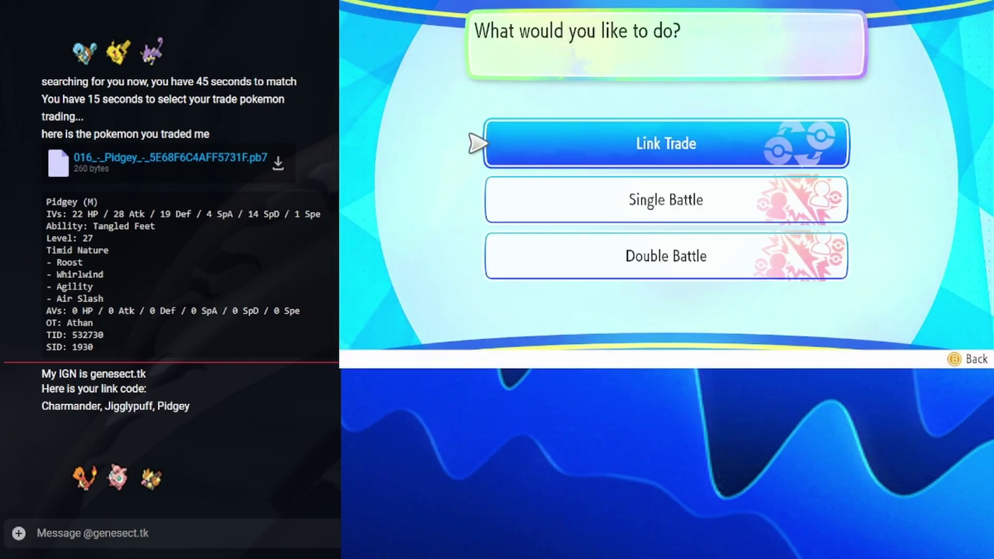
key("a")
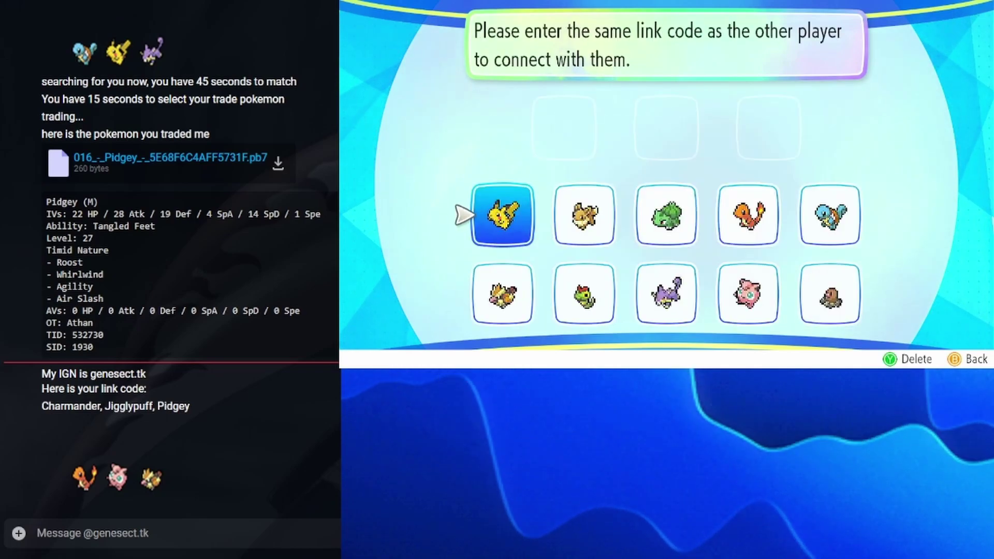
- Enter the link code Charmander, Jigglypuff, Pidgey and start searching for the trade partner
key("Right")
key("Right")
key("Right")
key("a")
key("Down")
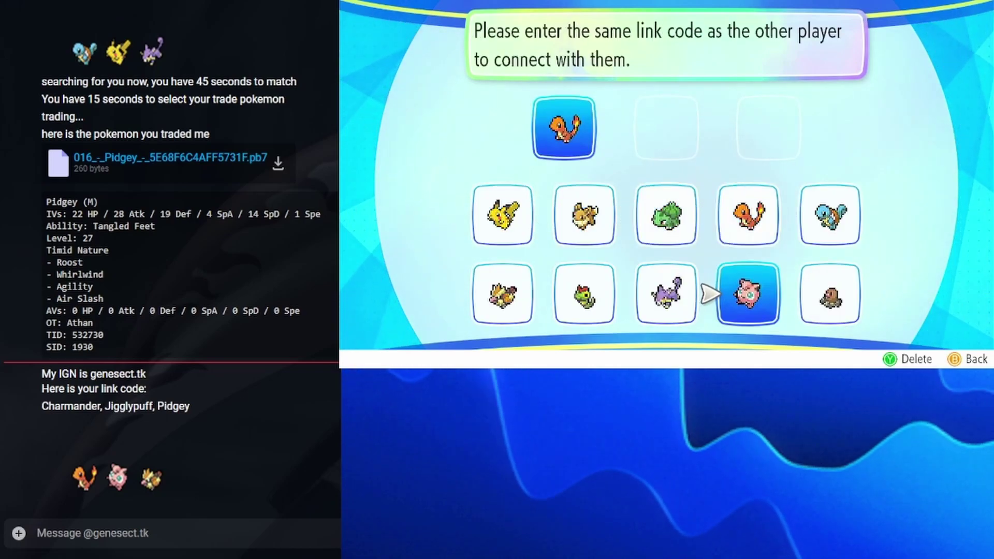
key("a")
key("Left")
key("Left")
key("Left")
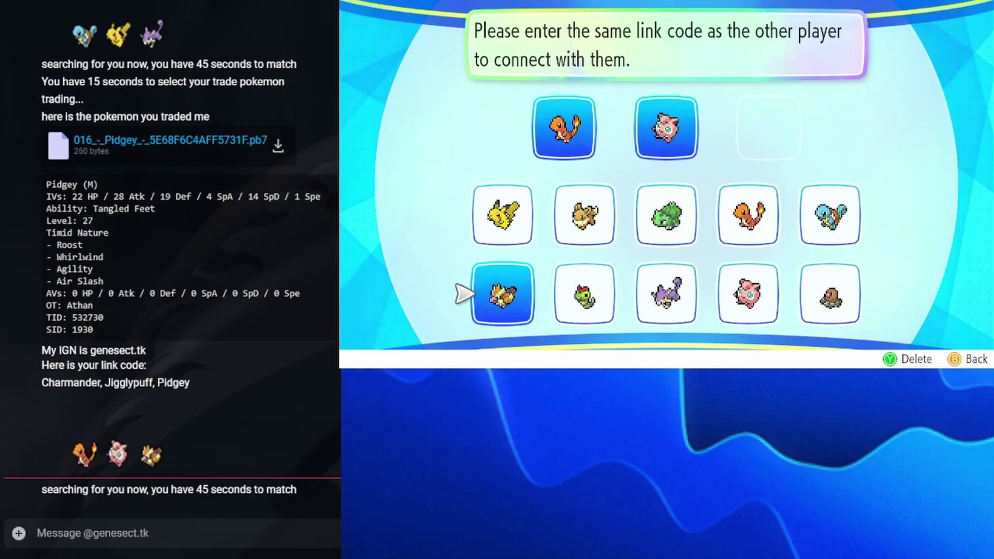
key("Return")
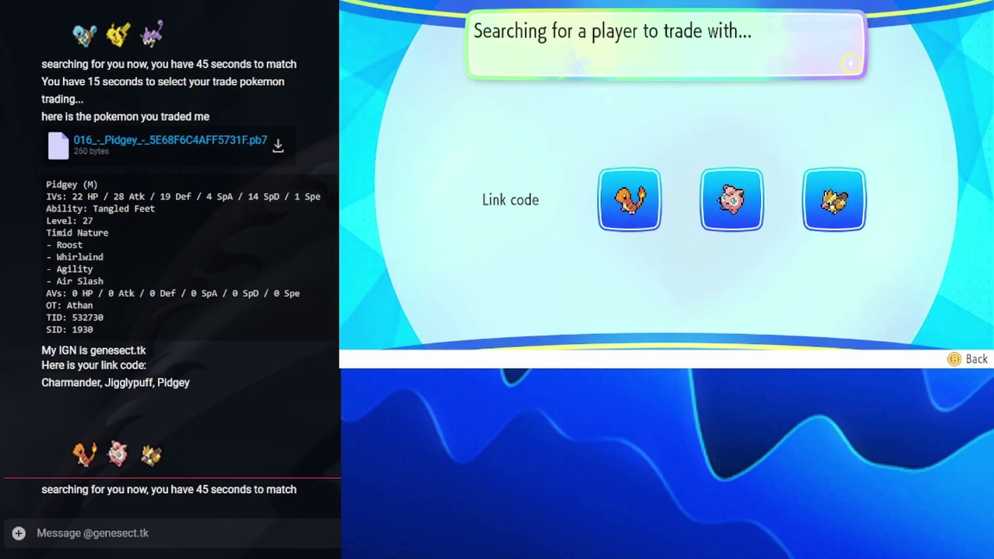